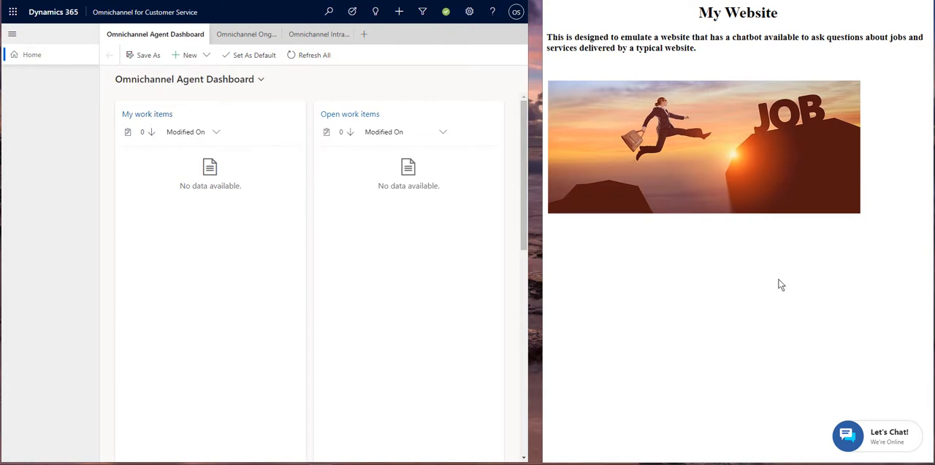
# - Start a chat with the virtual agent on the website and identify the visitor as a Job Seeker
pyautogui.click(890, 441)
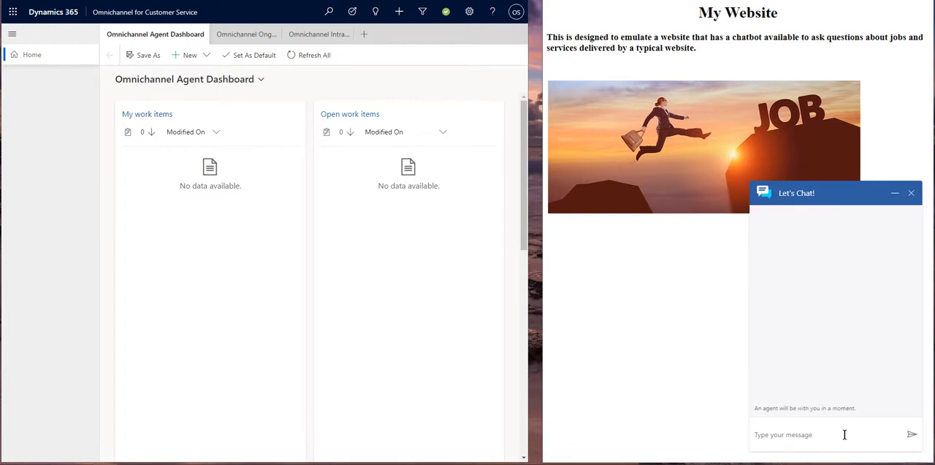
pyautogui.click(843, 434)
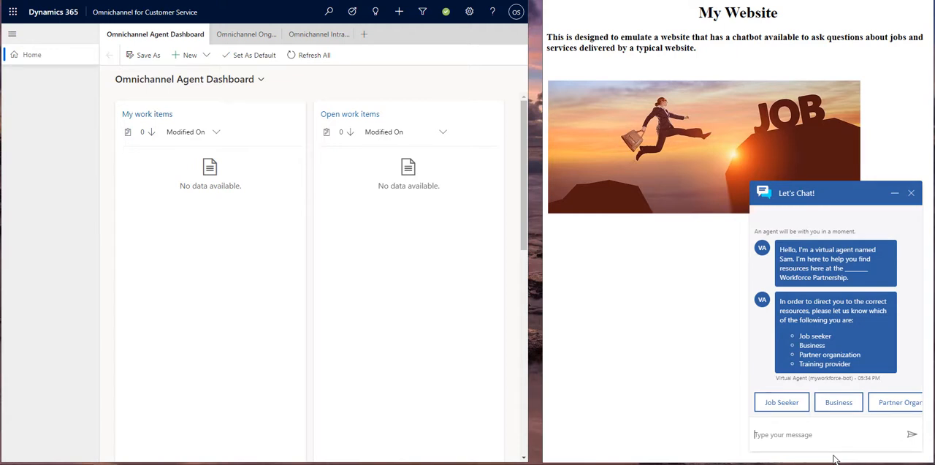
pyautogui.moveTo(844, 412)
pyautogui.click(914, 402)
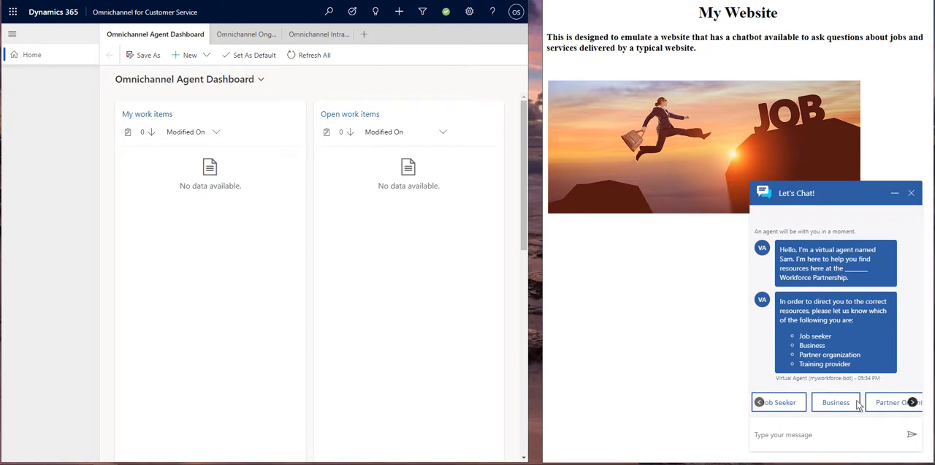
pyautogui.click(759, 403)
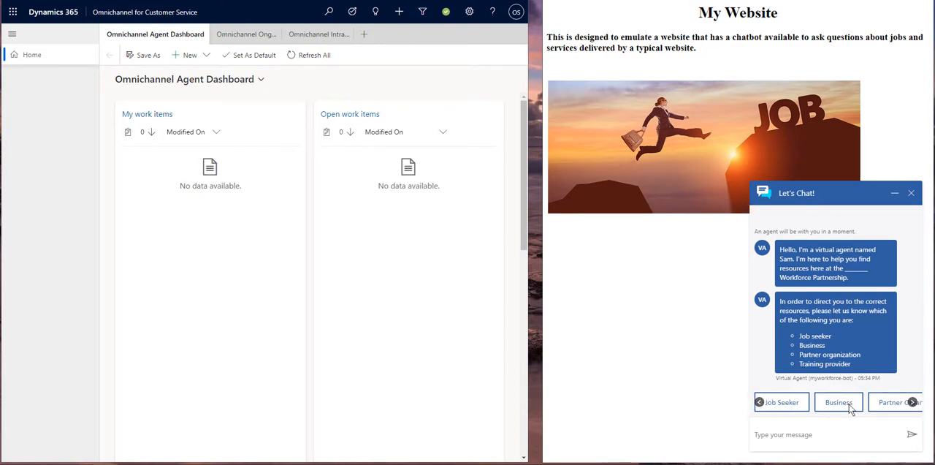
pyautogui.click(782, 402)
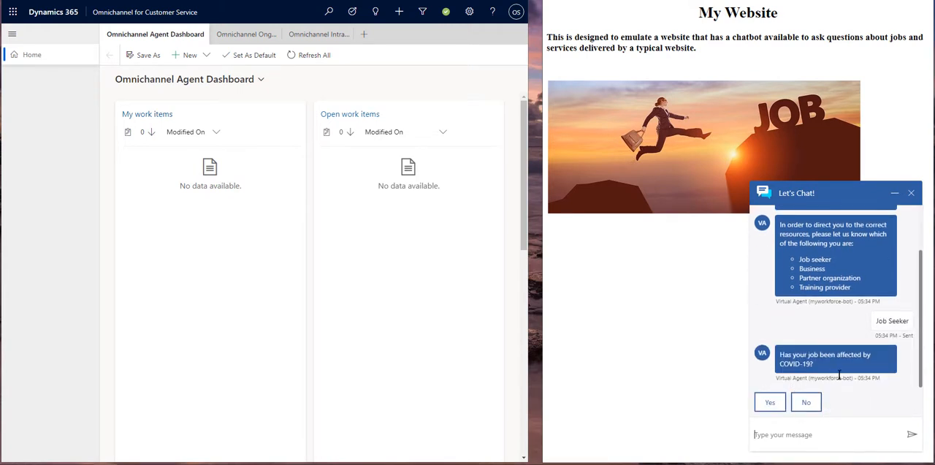
# - Answer Yes to being affected by COVID-19, request the 2-1-1 information, and answer Yes to learning about other services
pyautogui.click(774, 407)
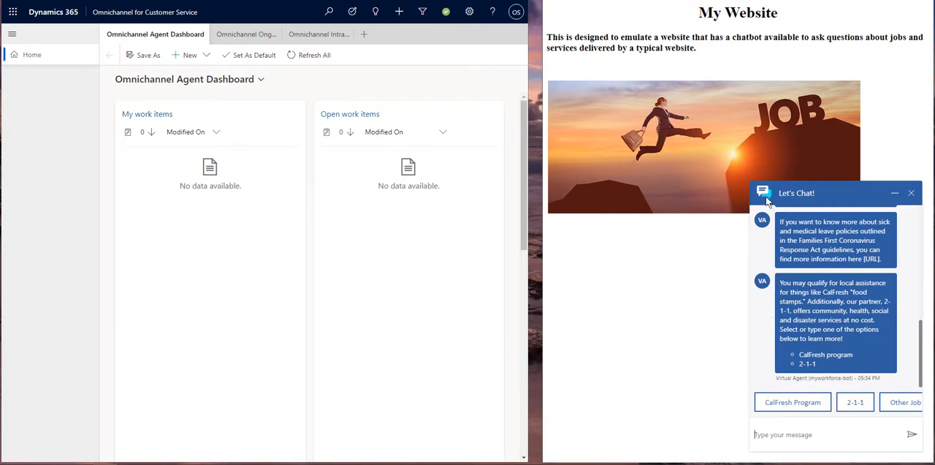
pyautogui.click(856, 403)
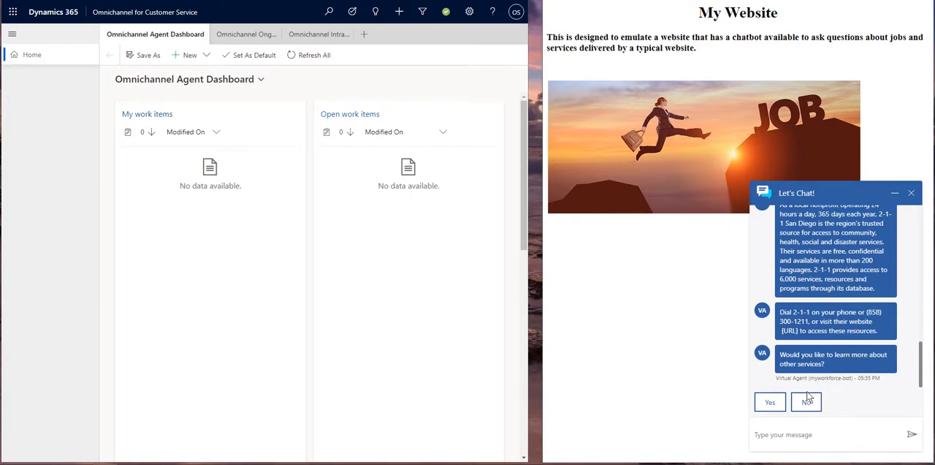
pyautogui.click(770, 402)
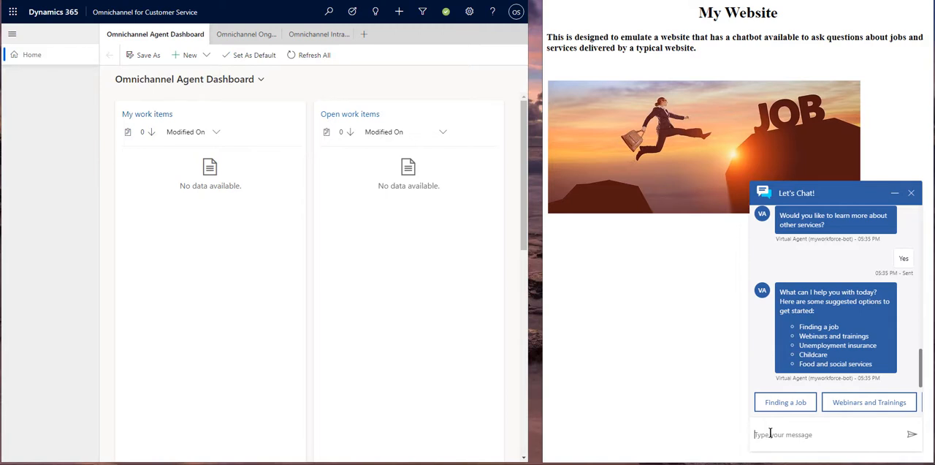
# - Send the chatbot the message "I have another question", followed by "agent" to request a live agent
pyautogui.write('I have another question')
pyautogui.press('Return')
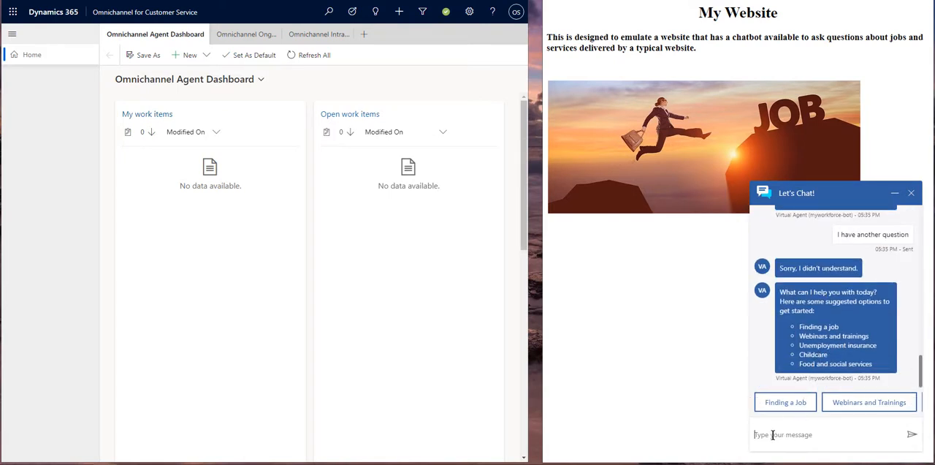
pyautogui.write('agent')
pyautogui.press('Return')
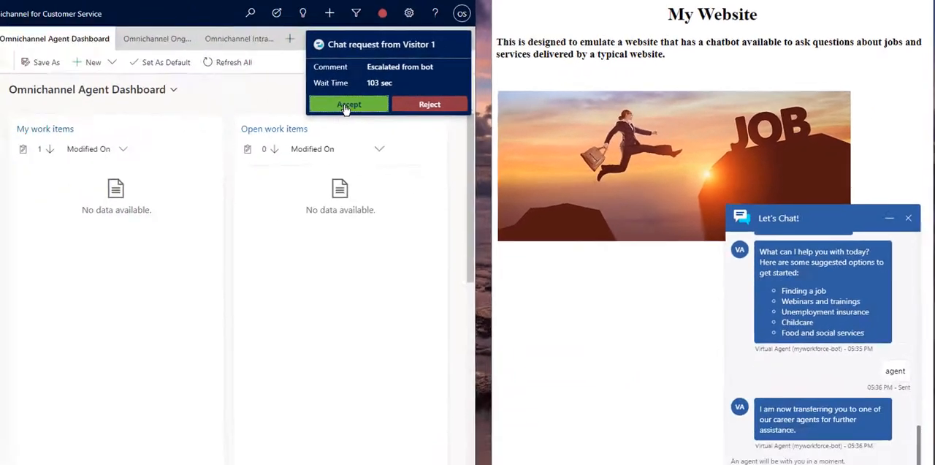
# - Accept the chat request from Visitor 1 in Dynamics 365 and review the transcript of the bot conversation
pyautogui.click(348, 105)
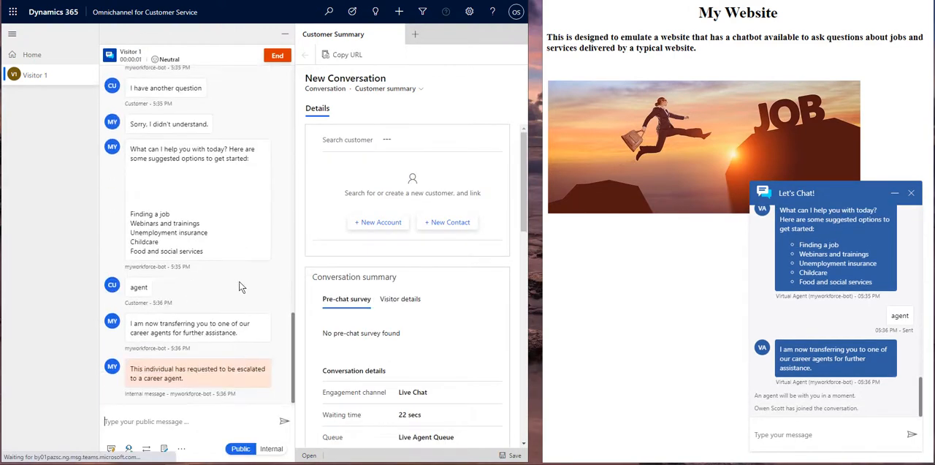
pyautogui.moveTo(295, 349); pyautogui.dragTo(287, 72)
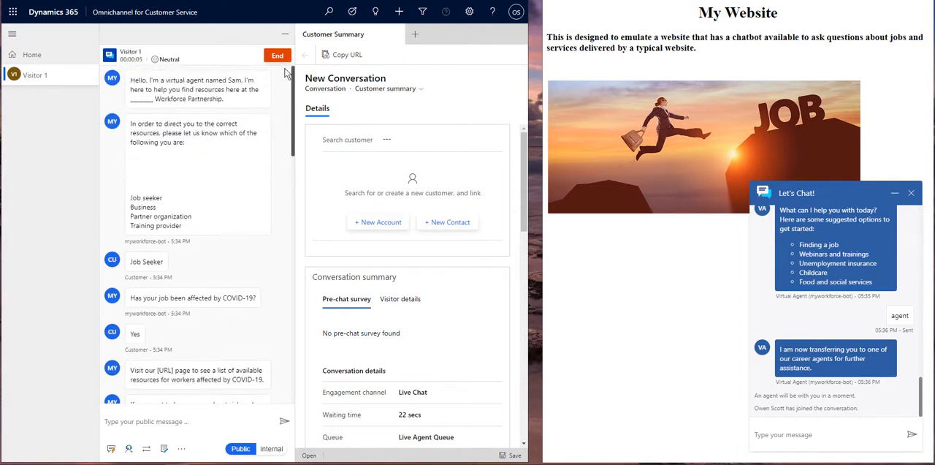
pyautogui.scroll(-3, 159, 151)
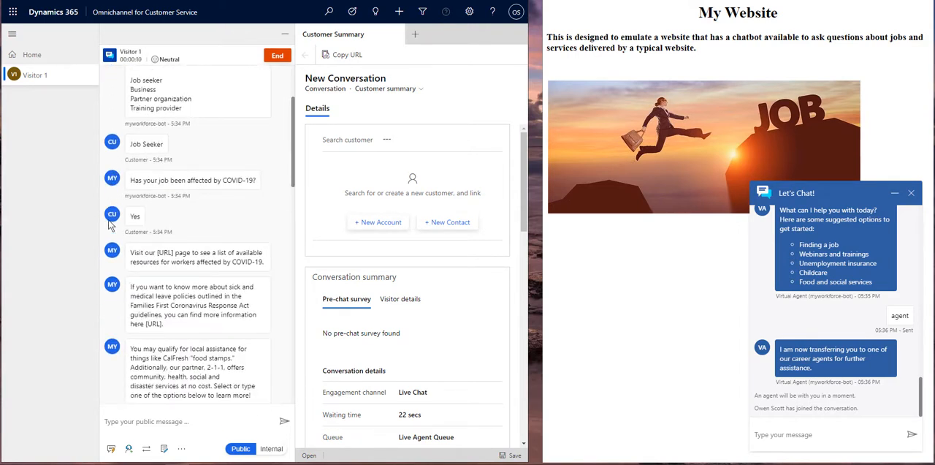
pyautogui.moveTo(291, 136); pyautogui.dragTo(306, 374)
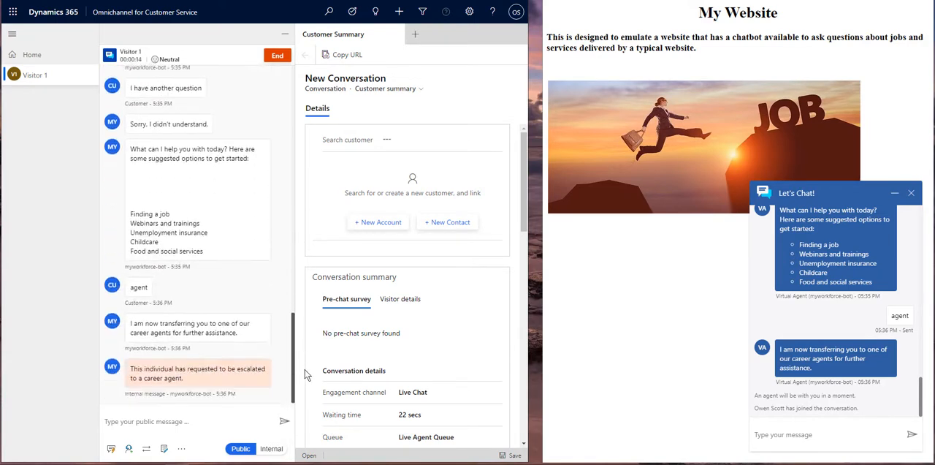
pyautogui.moveTo(308, 316); pyautogui.dragTo(296, 381)
# - Send the visitor the quick-reply greeting that gives the agent's first name and asks "How may I help you?"
pyautogui.click(111, 450)
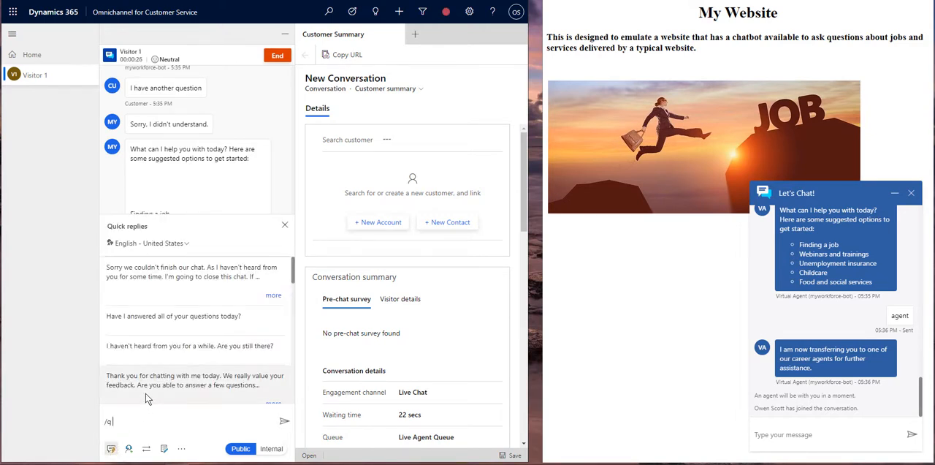
pyautogui.scroll(-3, 145, 398)
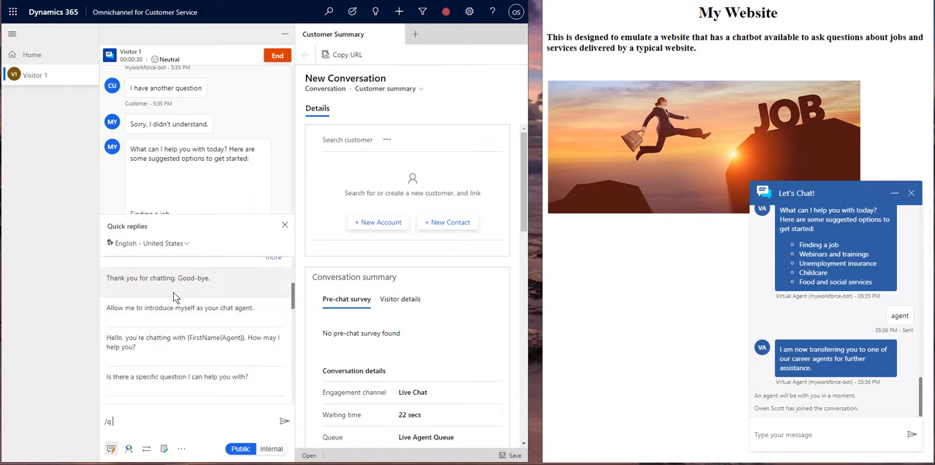
pyautogui.scroll(-1, 175, 290)
pyautogui.scroll(2, 197, 321)
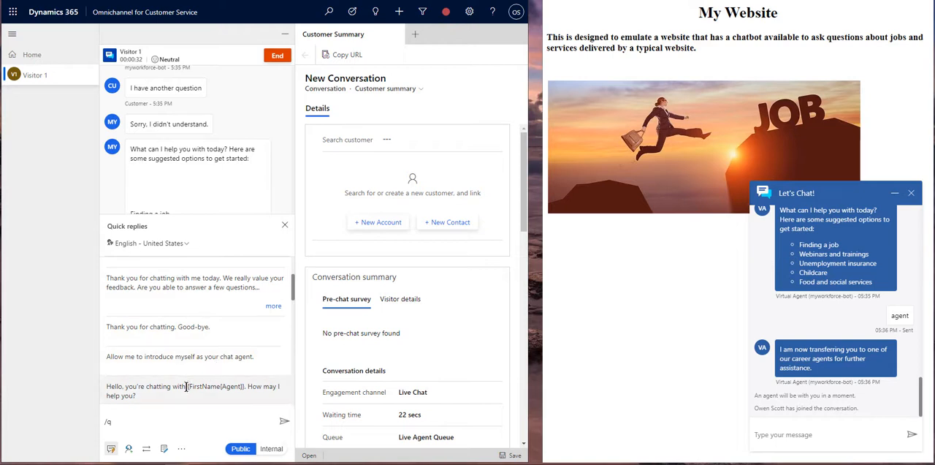
pyautogui.scroll(-1, 205, 365)
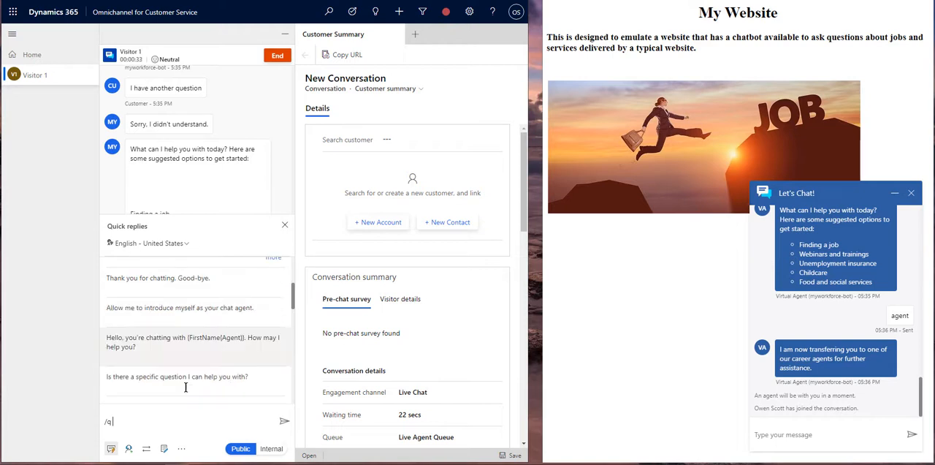
pyautogui.click(182, 343)
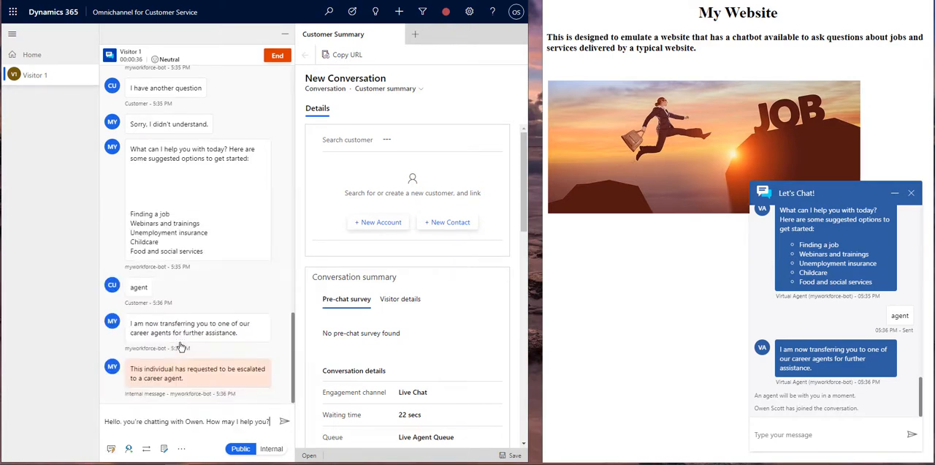
pyautogui.click(284, 422)
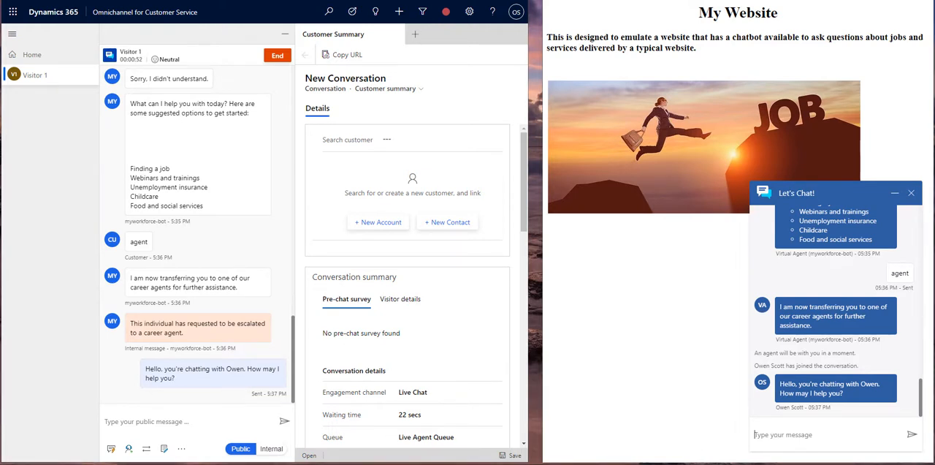
# - Reply as the visitor in the website chat with "Hi - yes I have a question about ..."
pyautogui.write('Hi -')
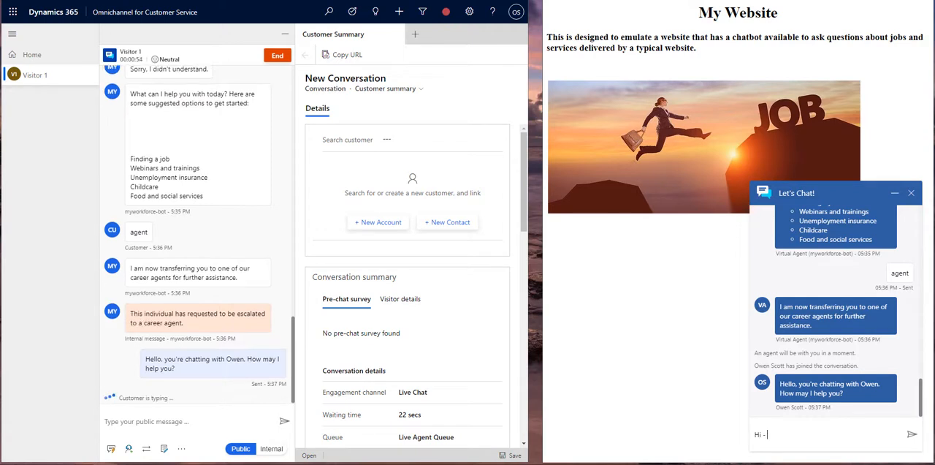
pyautogui.write(' yes I have a question about ...')
pyautogui.press('Return')
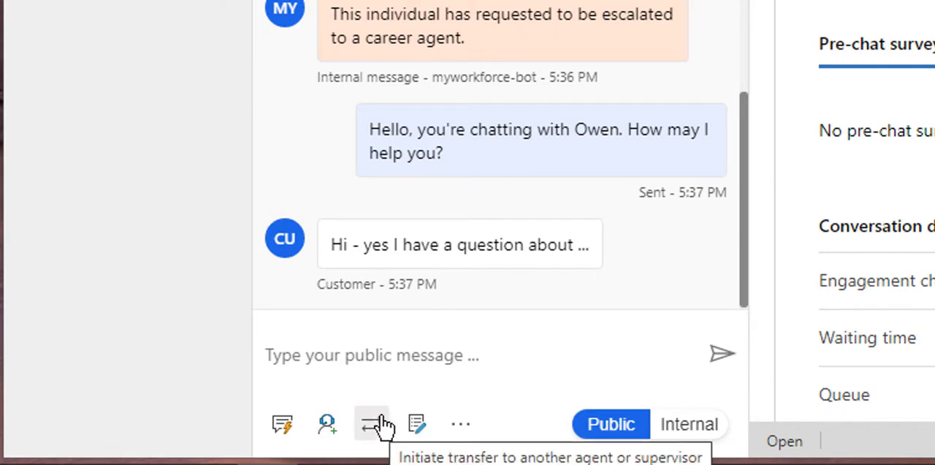
# - Send the visitor the quick reply from the agent side that offers a transfer to a more suitable group
pyautogui.click(283, 427)
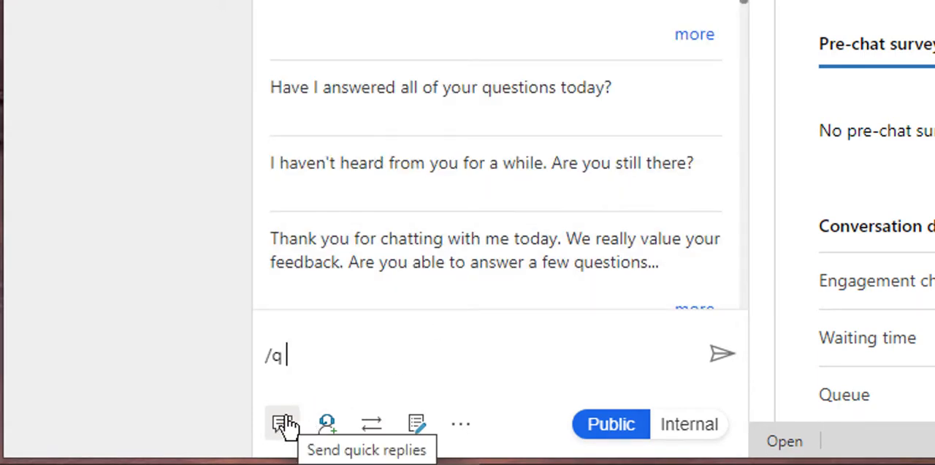
pyautogui.click(285, 426)
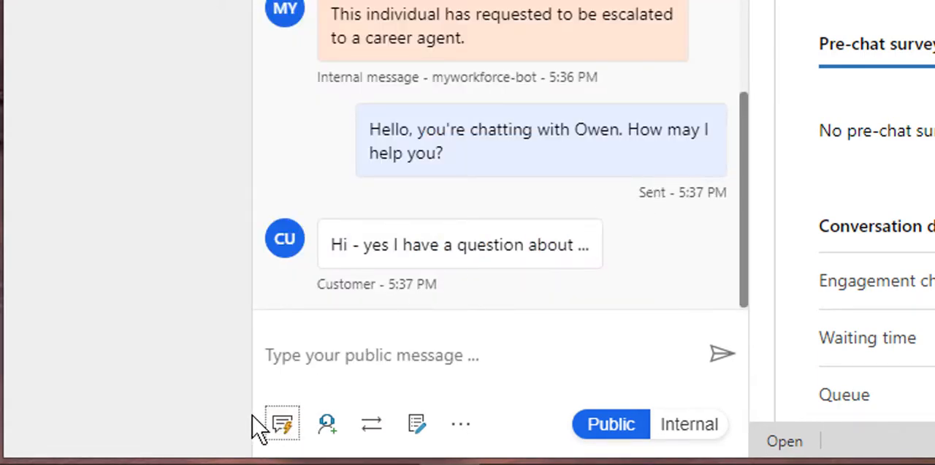
pyautogui.click(288, 427)
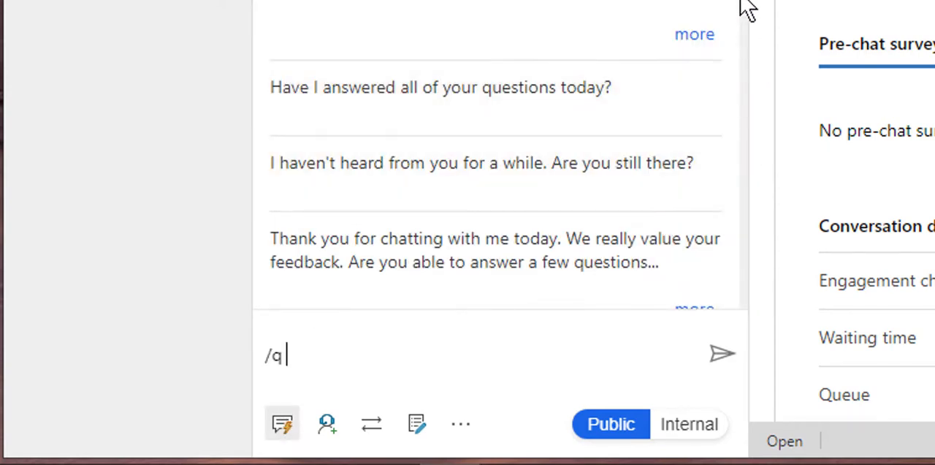
pyautogui.moveTo(745, 6); pyautogui.dragTo(735, 232)
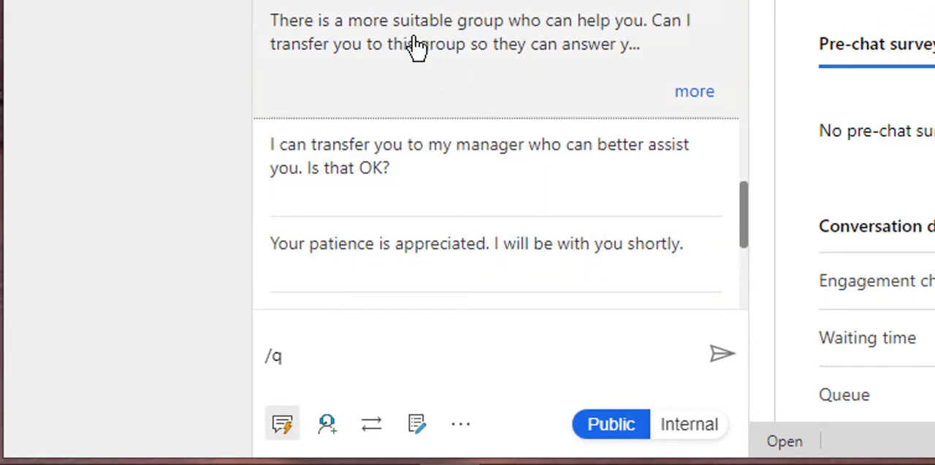
pyautogui.click(409, 46)
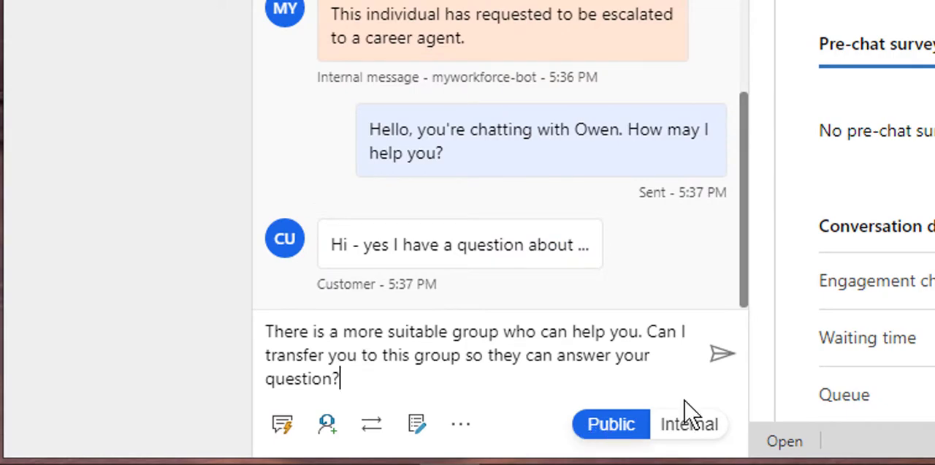
pyautogui.click(721, 353)
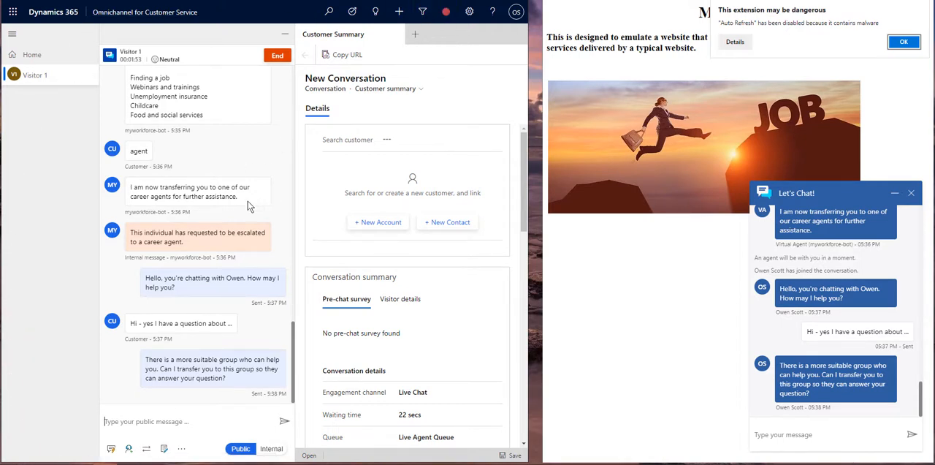
# - Post the internal message "They are asking about ..." in the Visitor 1 conversation
pyautogui.click(182, 450)
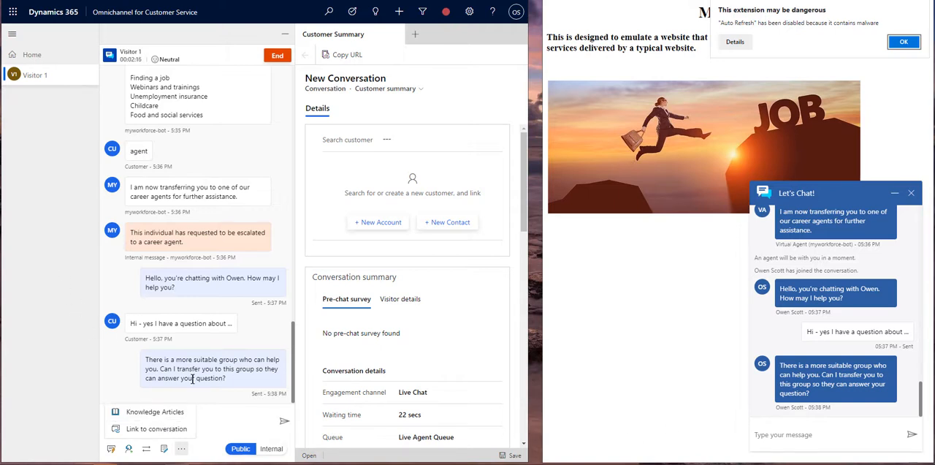
pyautogui.click(270, 448)
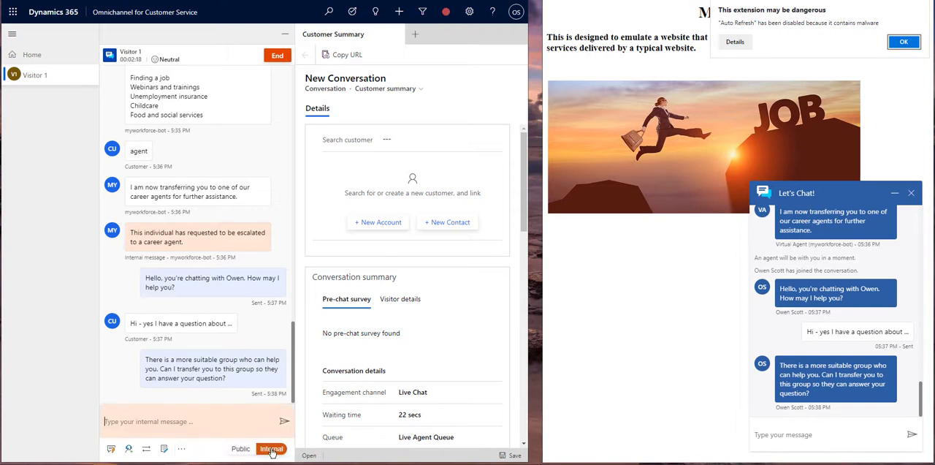
pyautogui.click(161, 421)
pyautogui.write('They are asking about ...')
pyautogui.press('Return')
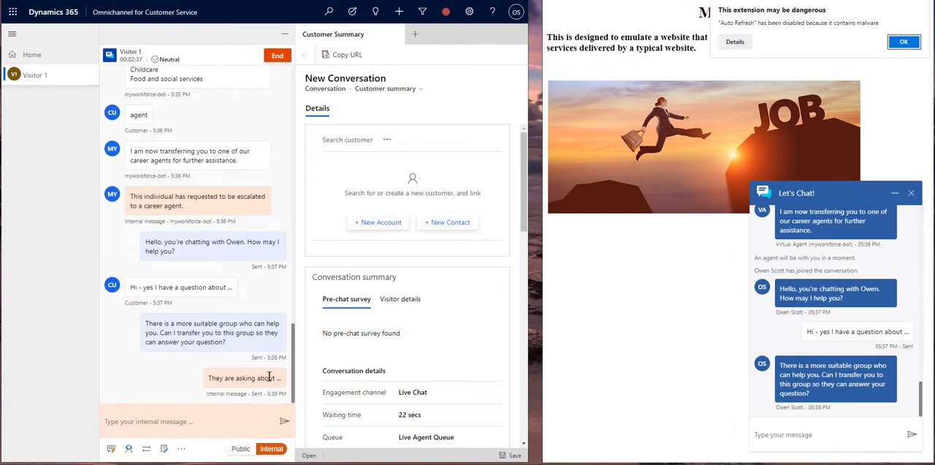
# - Switch the conversation back to public messaging and send the visitor "Have I helped you?"
pyautogui.click(243, 449)
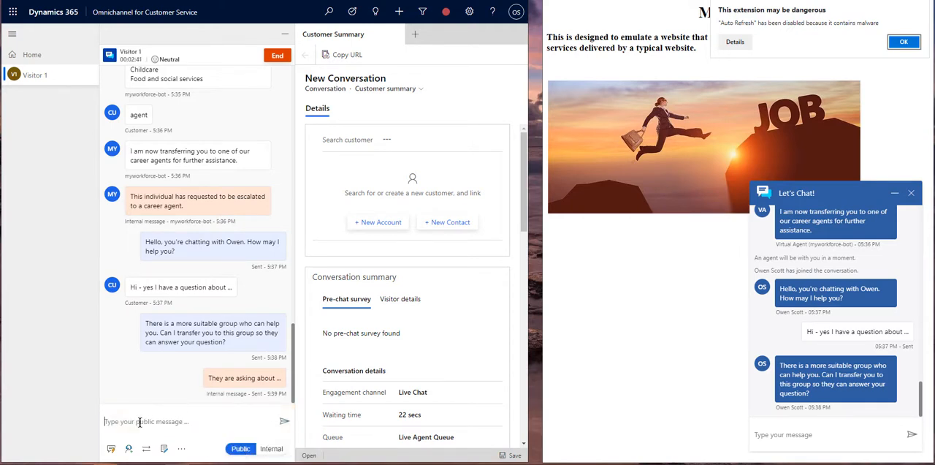
pyautogui.write('Have I helped')
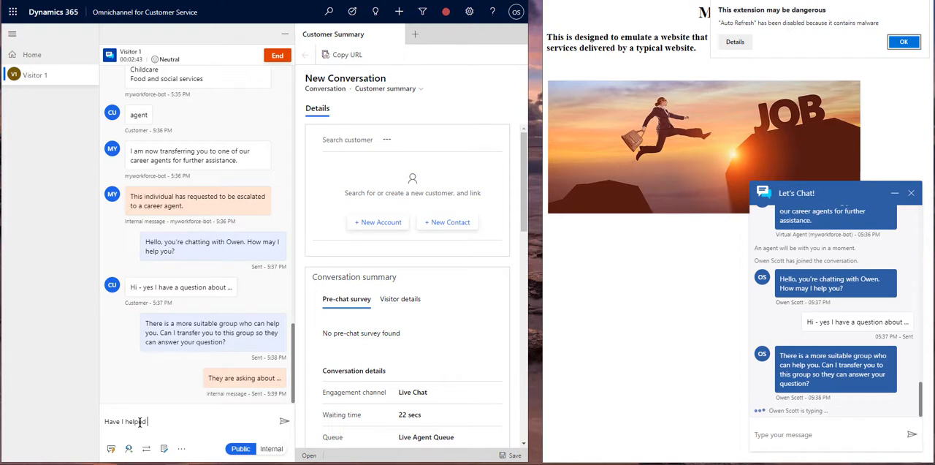
pyautogui.write(' you?')
pyautogui.press('Return')
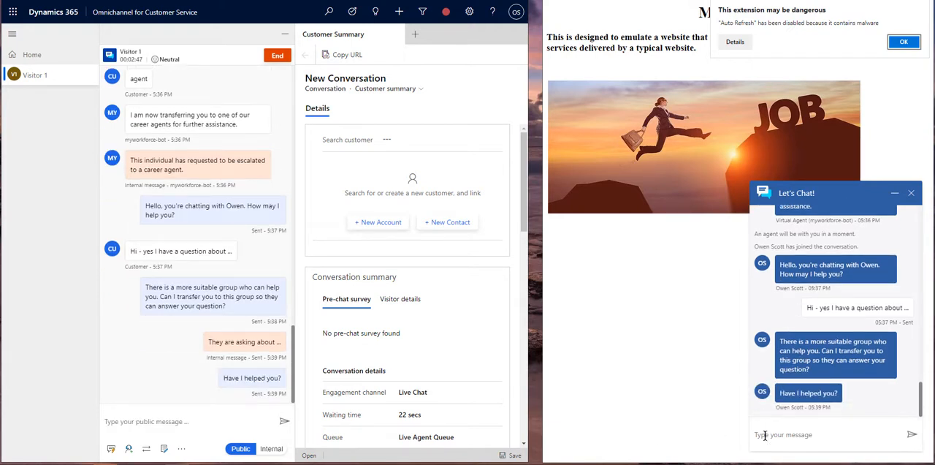
# - Send "Yes" in the ongoing chat and reply as the visitor in the website chat with "Thanks so much!"
pyautogui.write('Yes')
pyautogui.press('Return')
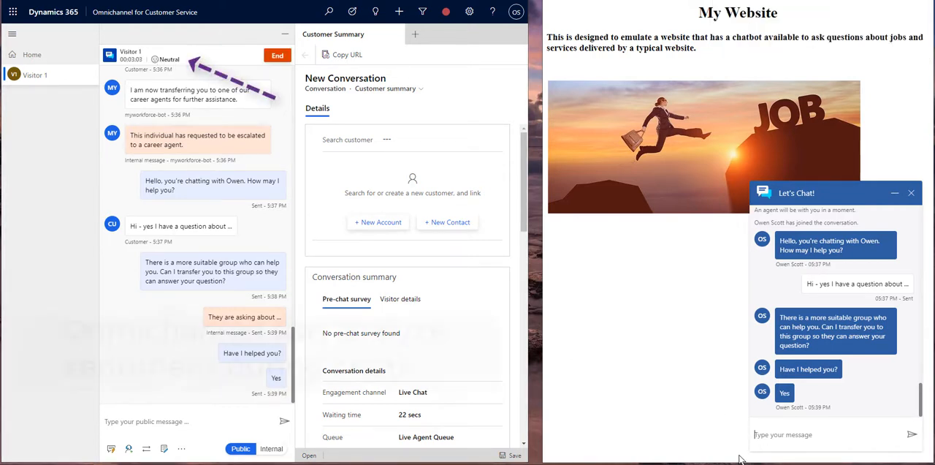
pyautogui.write('Thanks so much!')
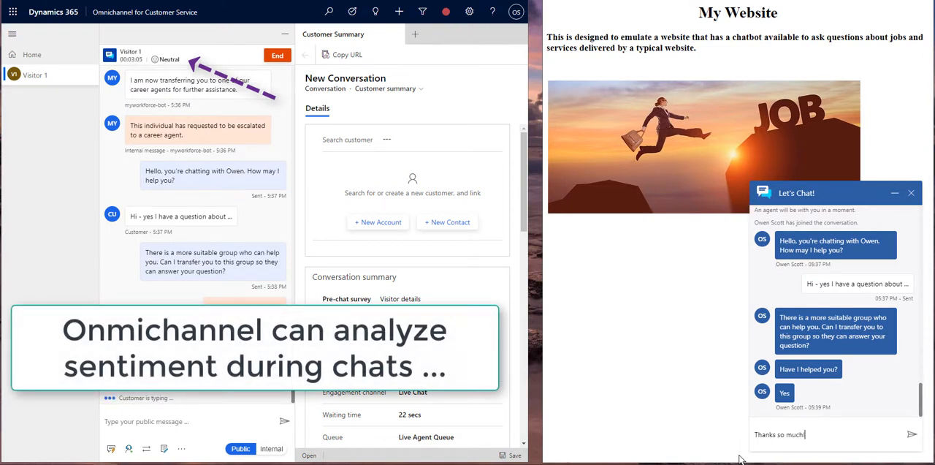
pyautogui.press('Return')
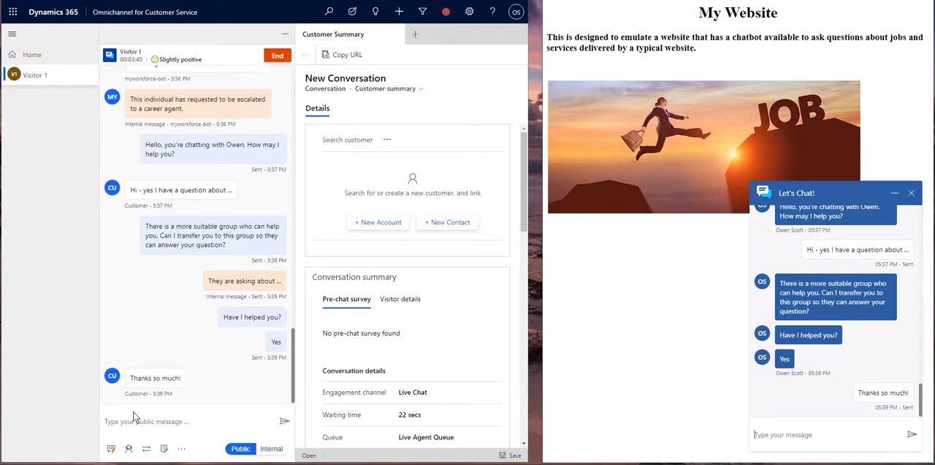
# - Send the visitor "Bye" from the agent side and end the chat both for the agent and on the website
pyautogui.write('Bye')
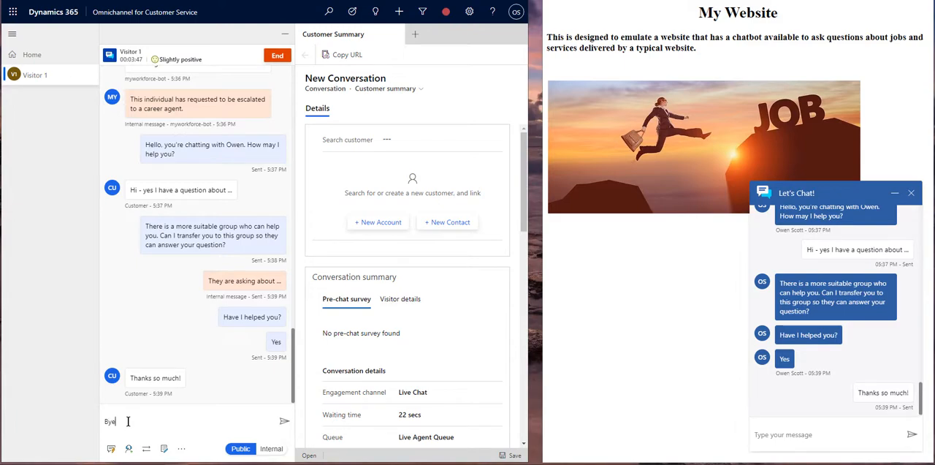
pyautogui.press('Return')
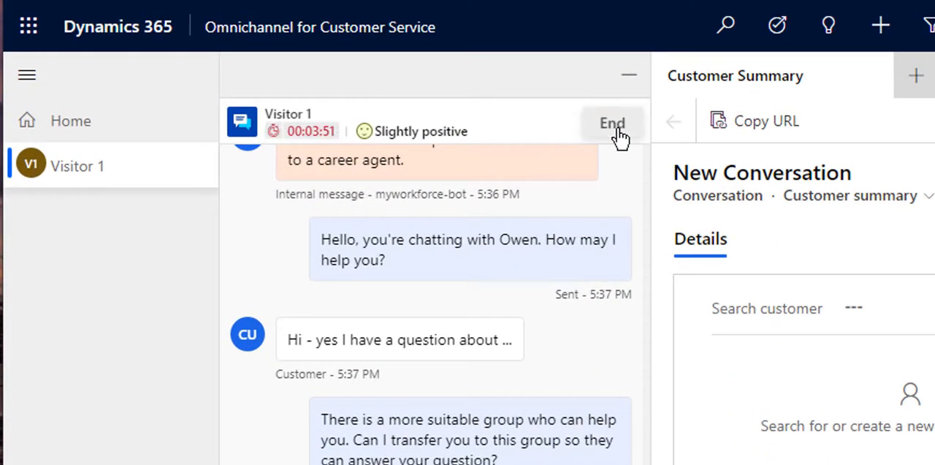
pyautogui.click(618, 130)
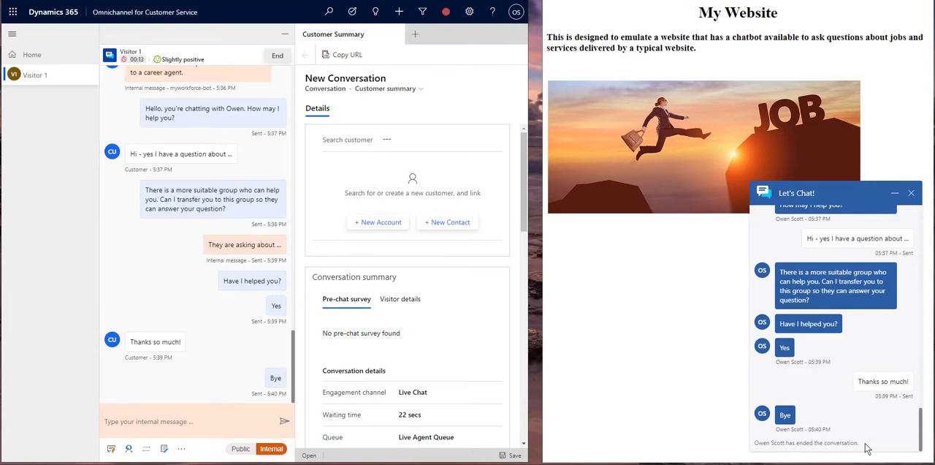
pyautogui.click(913, 195)
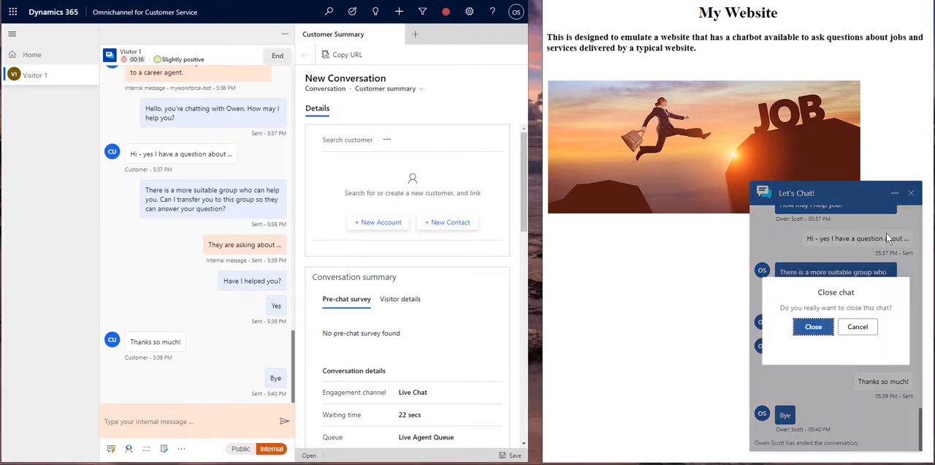
pyautogui.click(811, 330)
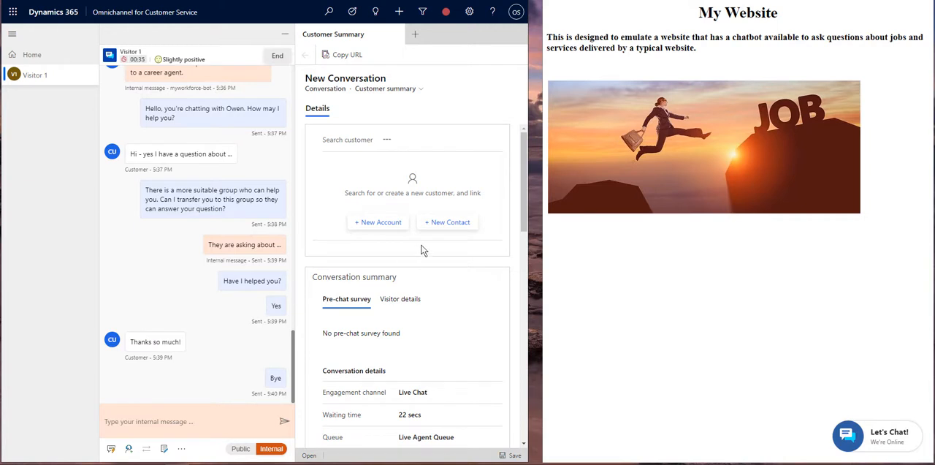
pyautogui.click(394, 137)
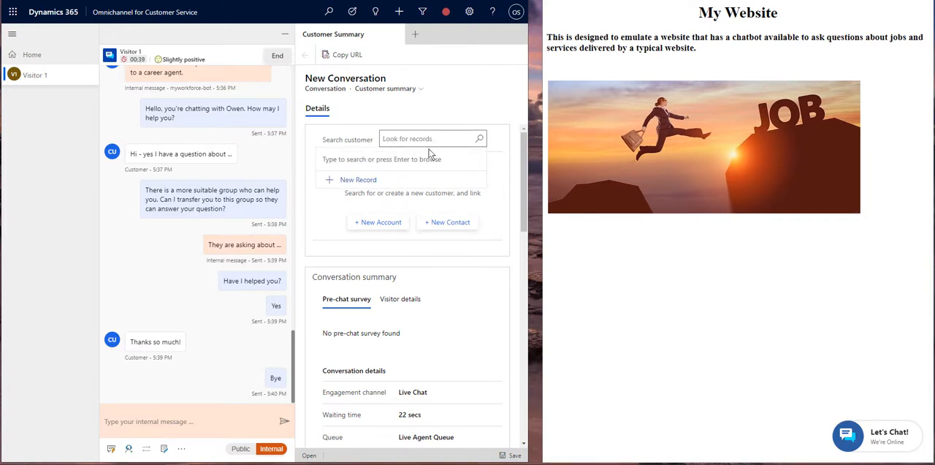
pyautogui.click(481, 141)
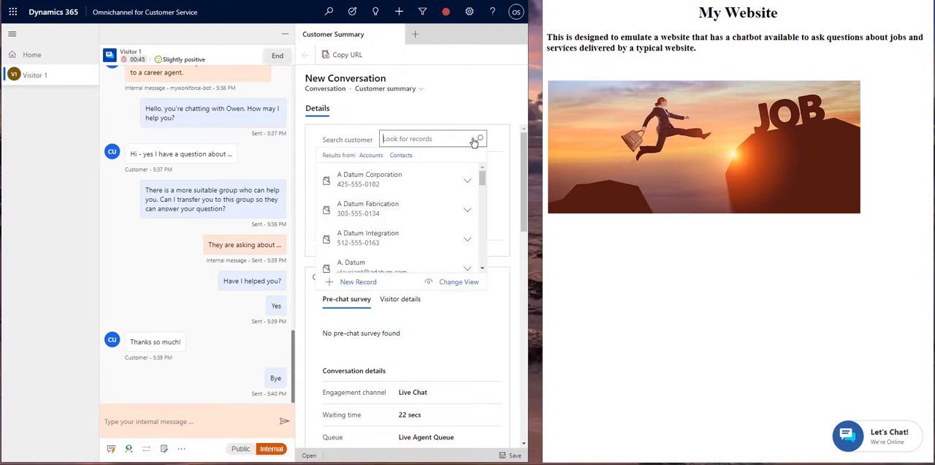
pyautogui.click(400, 156)
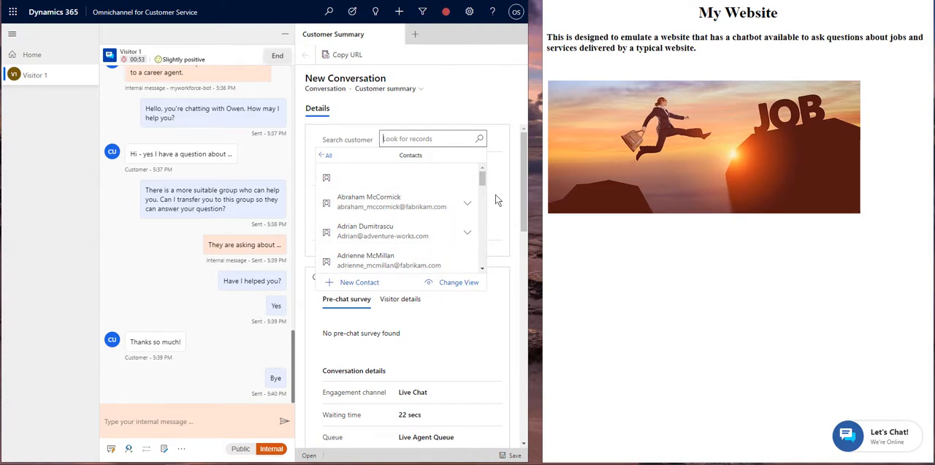
pyautogui.click(487, 241)
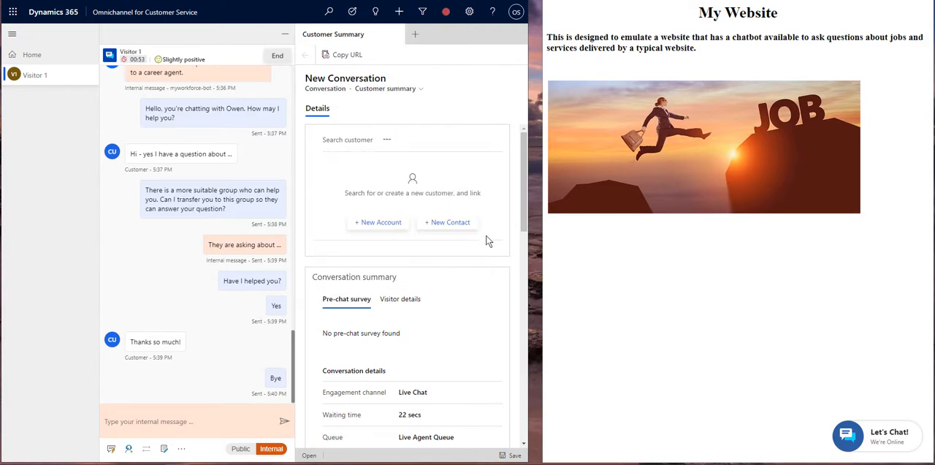
# - Link the first named contact in the customer lookup's Contacts list to the conversation and dismiss the notification
pyautogui.click(392, 138)
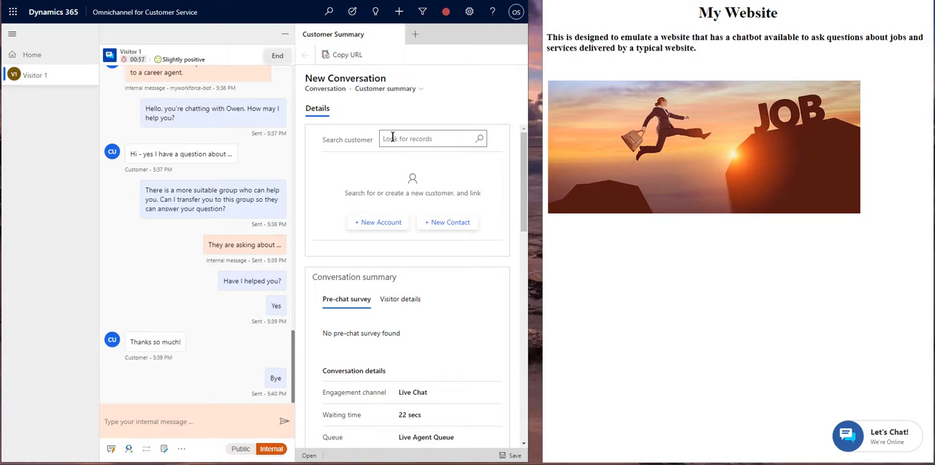
pyautogui.click(479, 138)
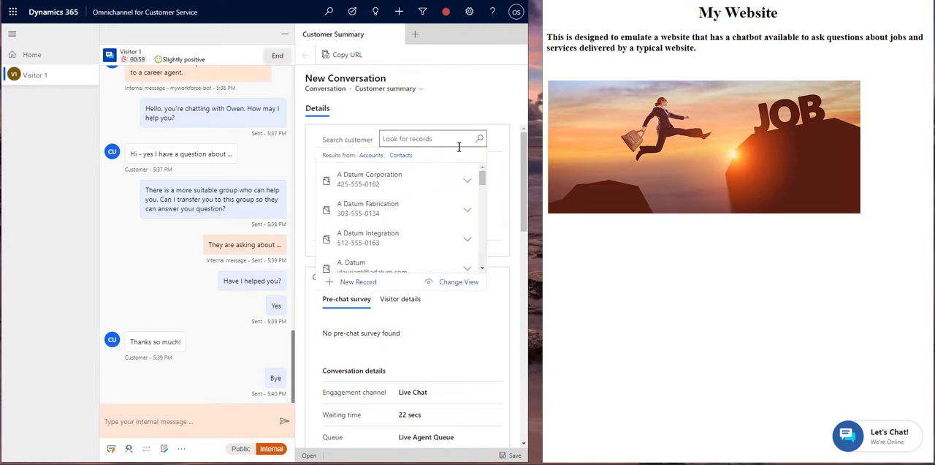
pyautogui.click(405, 157)
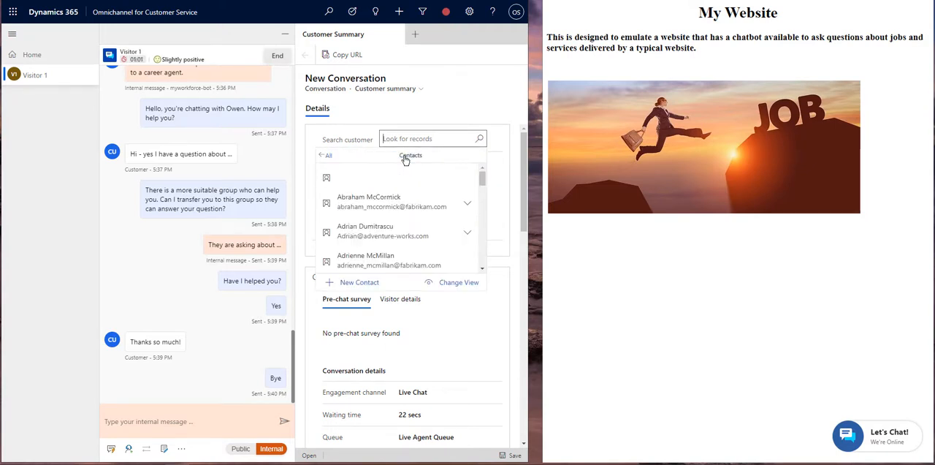
pyautogui.click(360, 207)
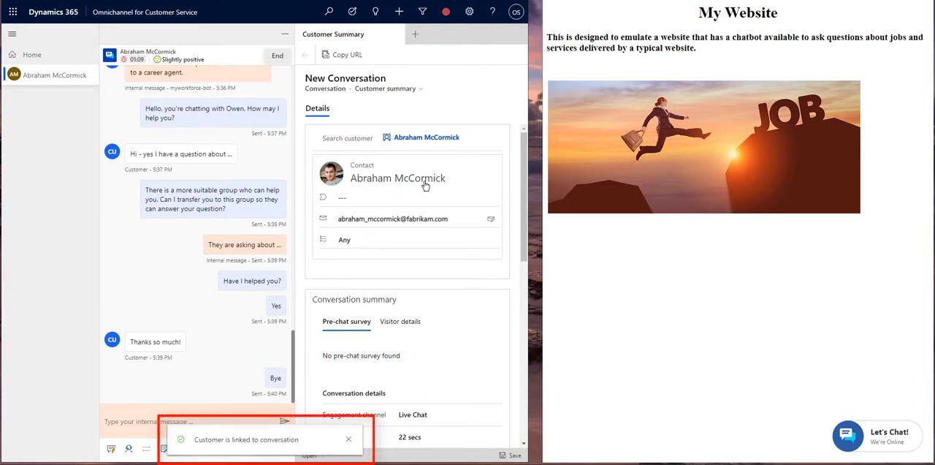
pyautogui.click(349, 441)
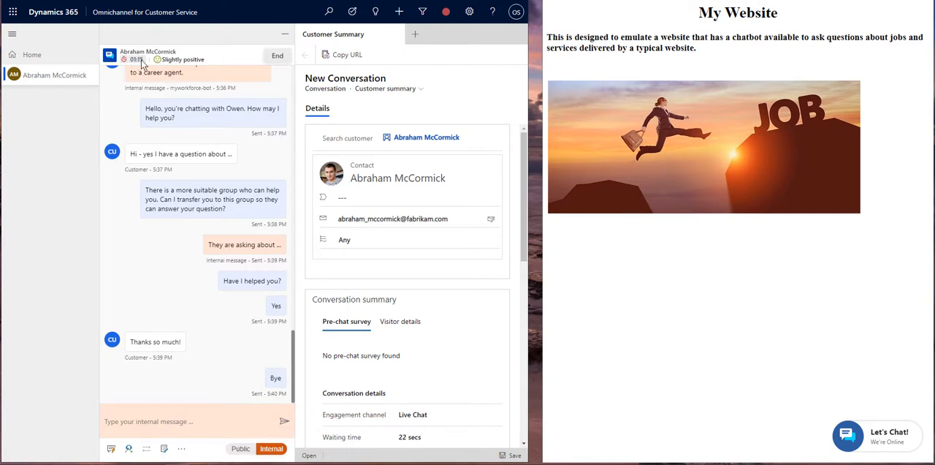
# - Add a note to the conversation saying the customer was looking for a job and was referred to XYZ Corp
pyautogui.click(165, 449)
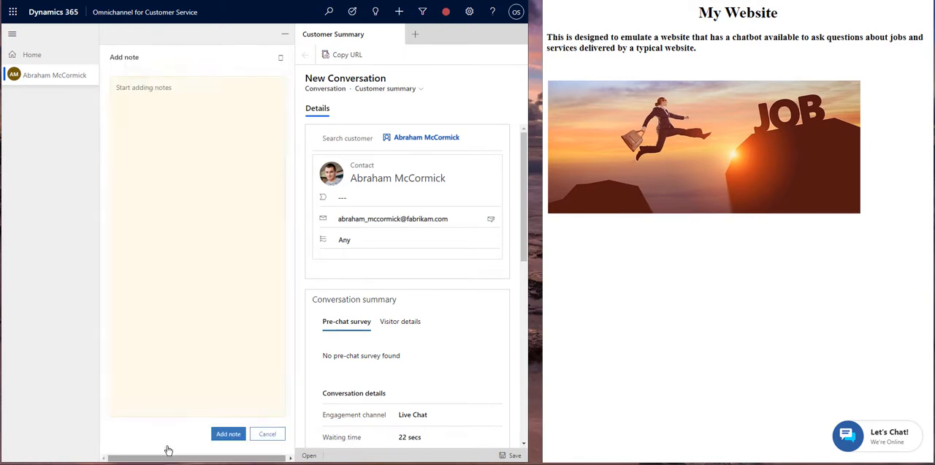
pyautogui.click(327, 134)
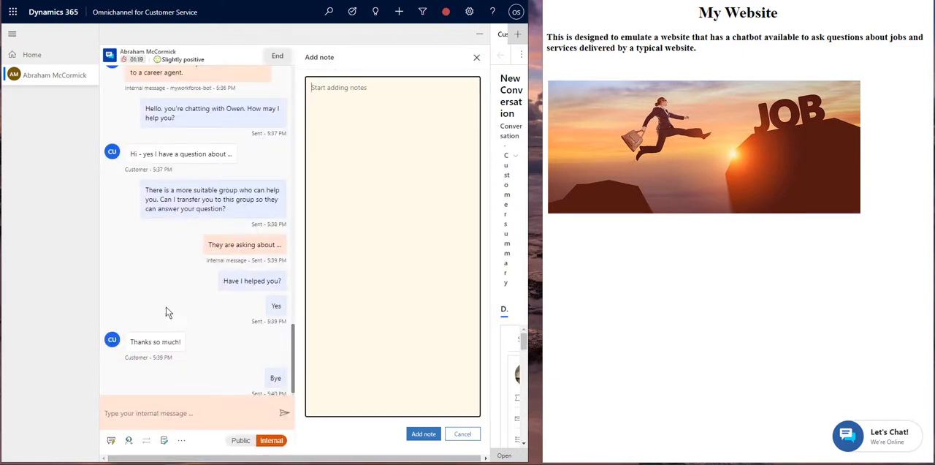
pyautogui.write('Abe was looking for a job and I referred him to XYZ Corp.')
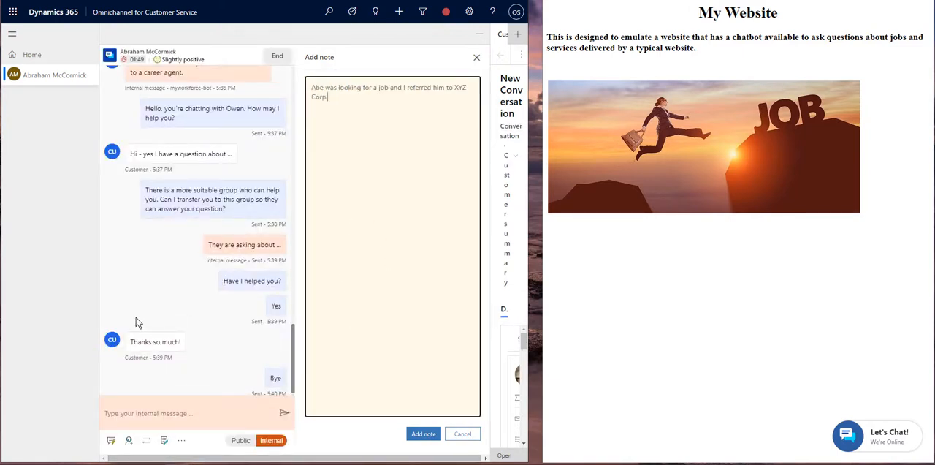
pyautogui.click(431, 434)
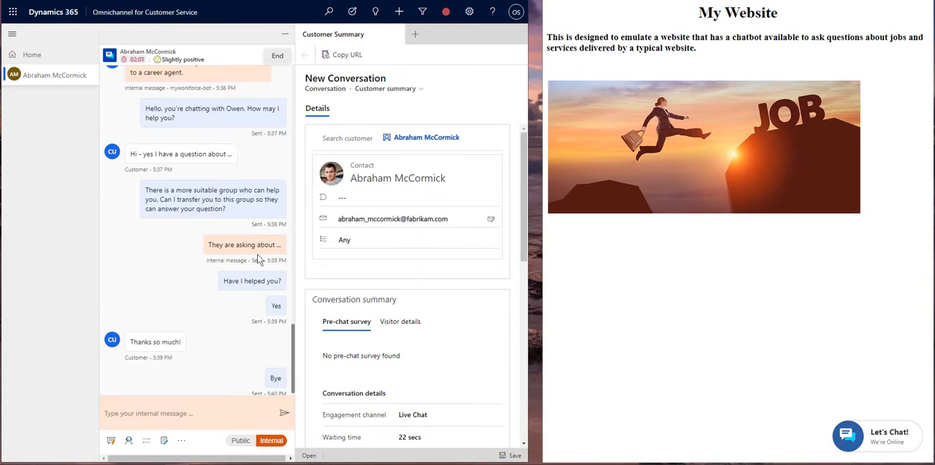
# - Close the linked customer's conversation session in the enlarged workspace and reload the Omnichannel Agent Dashboard
pyautogui.moveTo(296, 357); pyautogui.dragTo(301, 284)
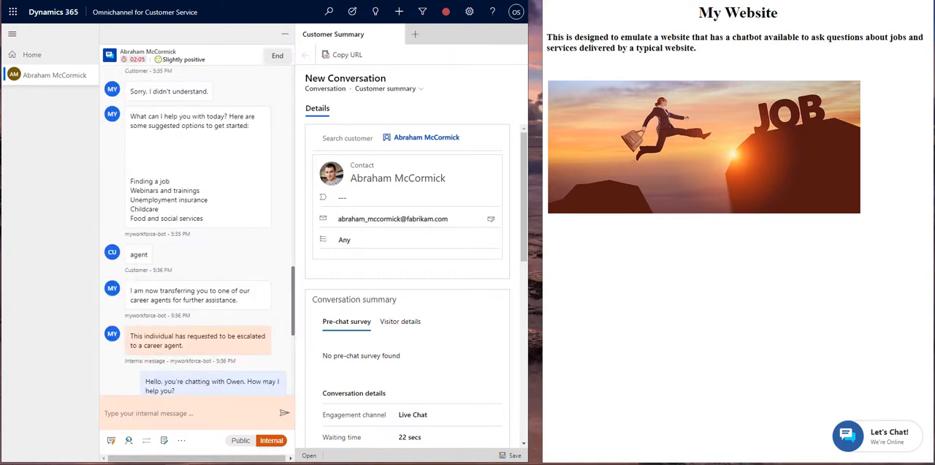
pyautogui.click(494, 1)
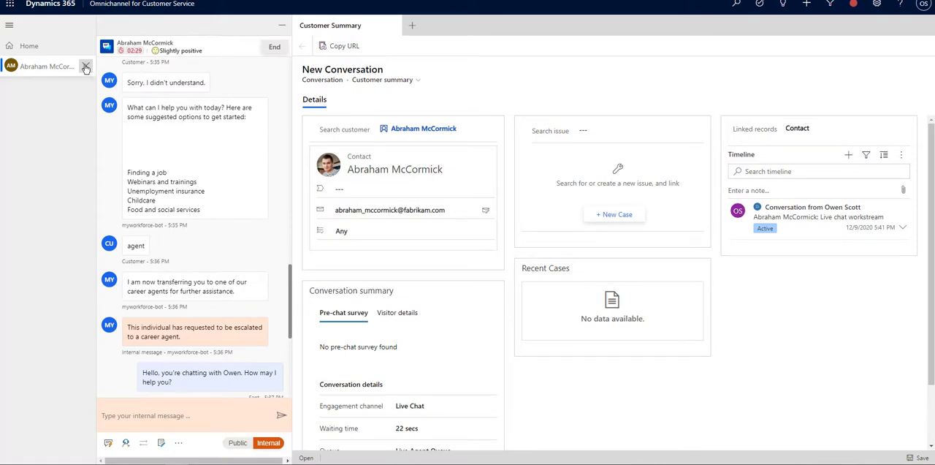
pyautogui.click(86, 67)
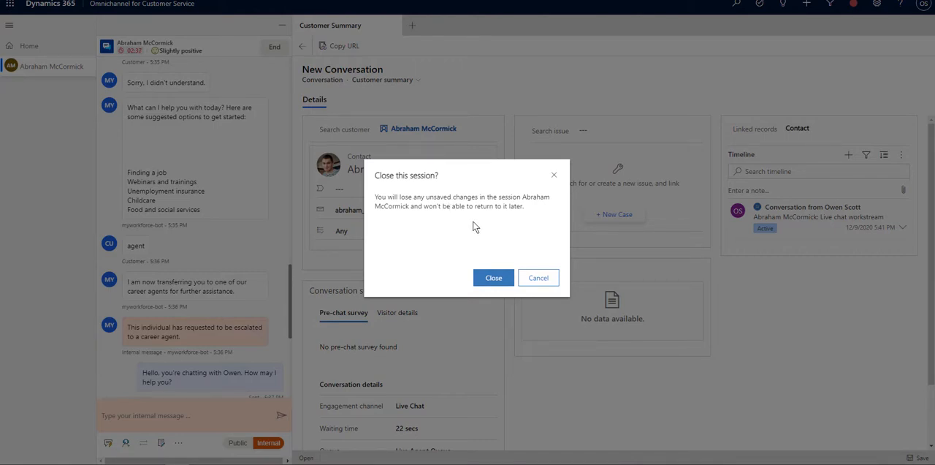
pyautogui.click(494, 279)
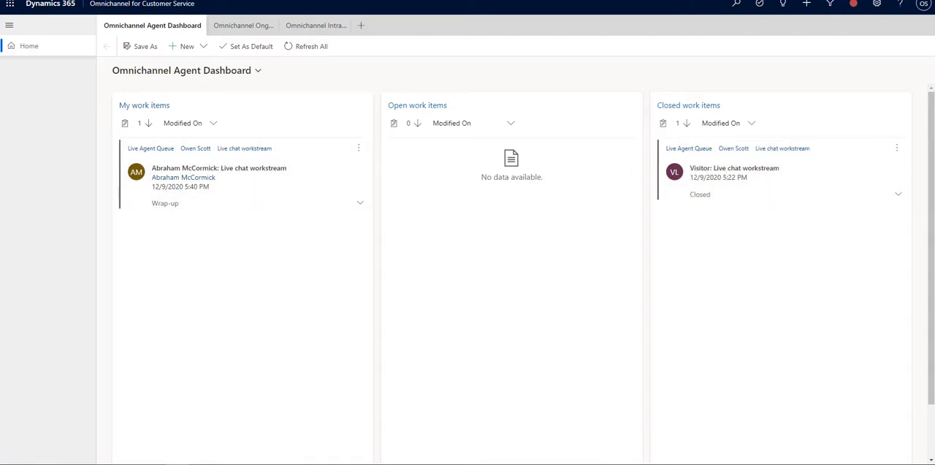
pyautogui.press('F5')
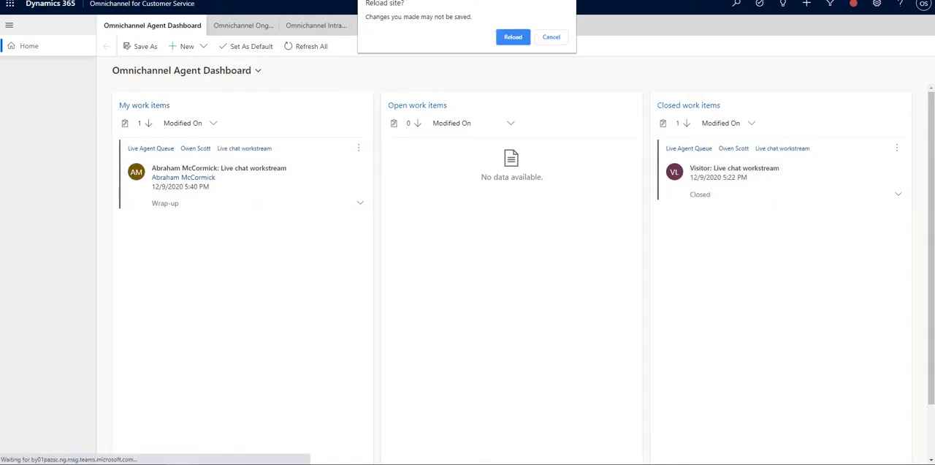
pyautogui.click(512, 38)
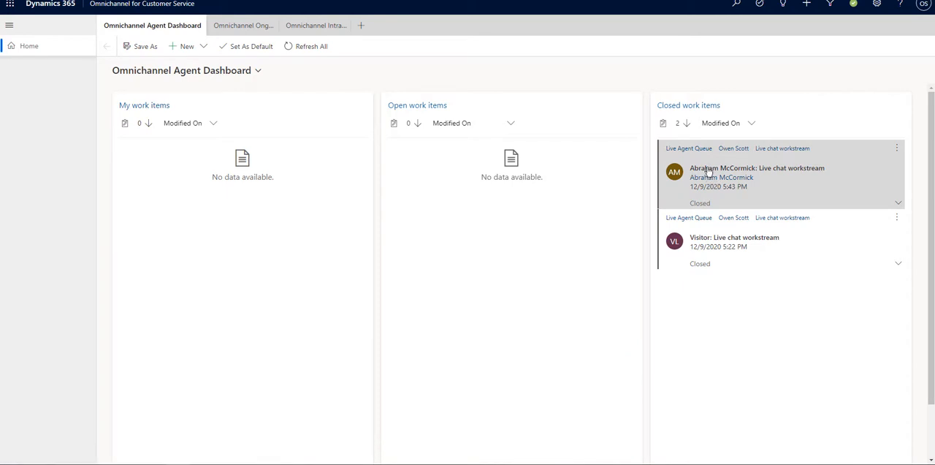
# - Open the customer's contact record from the newest closed live chat work item and check which records its timeline can add
pyautogui.click(707, 168)
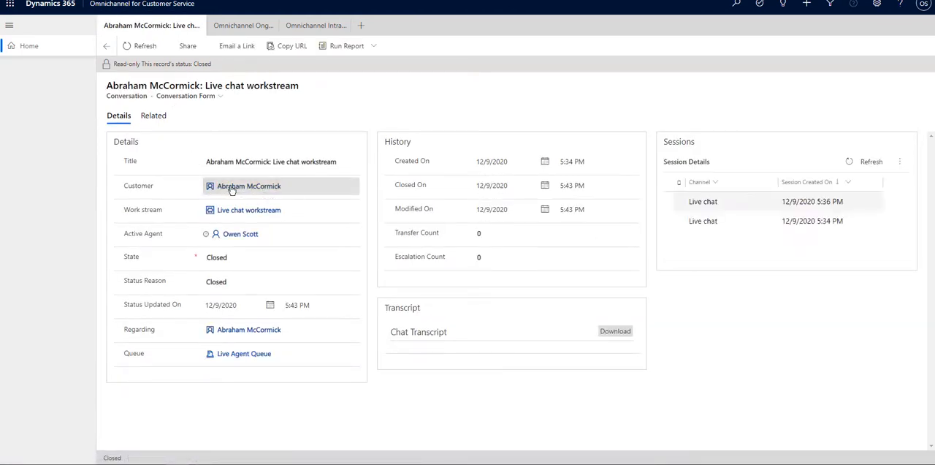
pyautogui.click(231, 187)
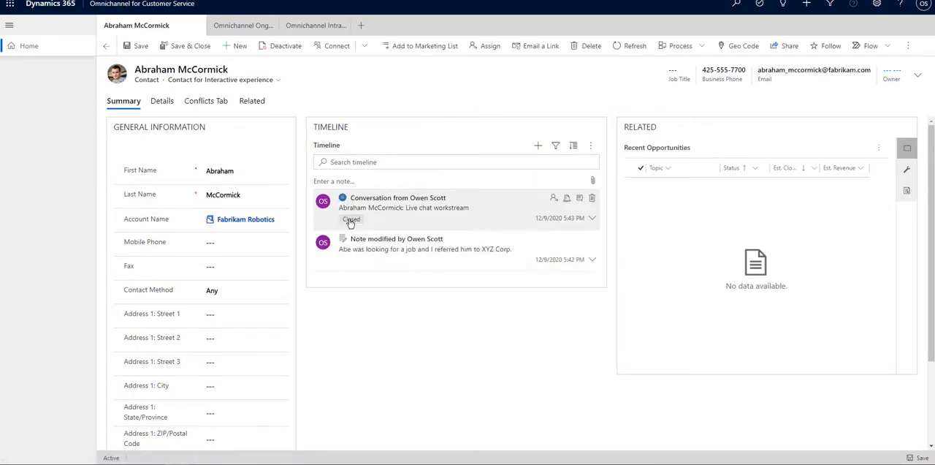
pyautogui.click(537, 145)
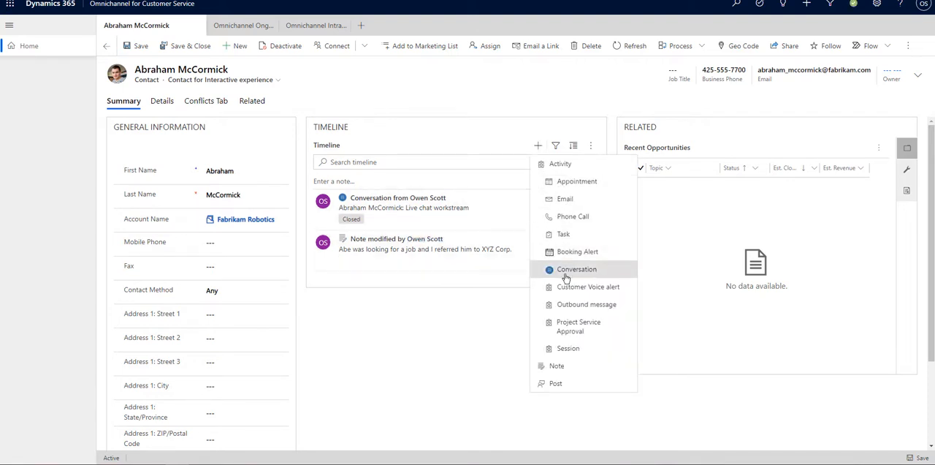
pyautogui.click(381, 362)
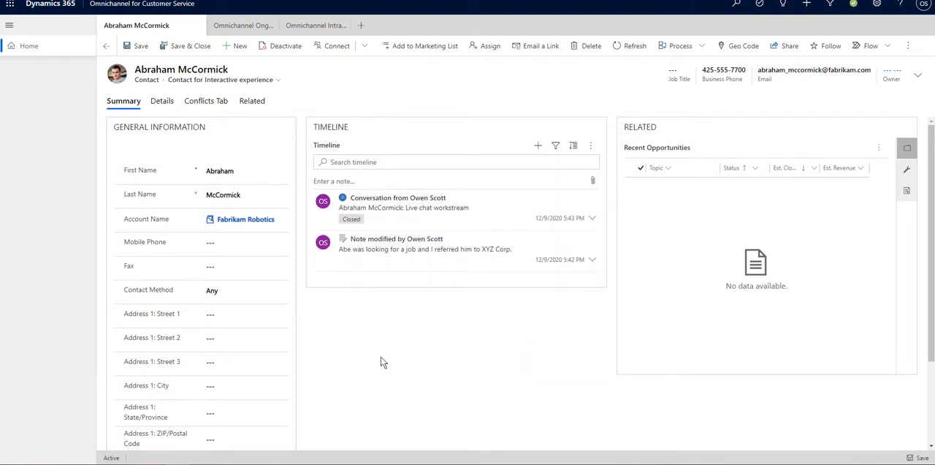